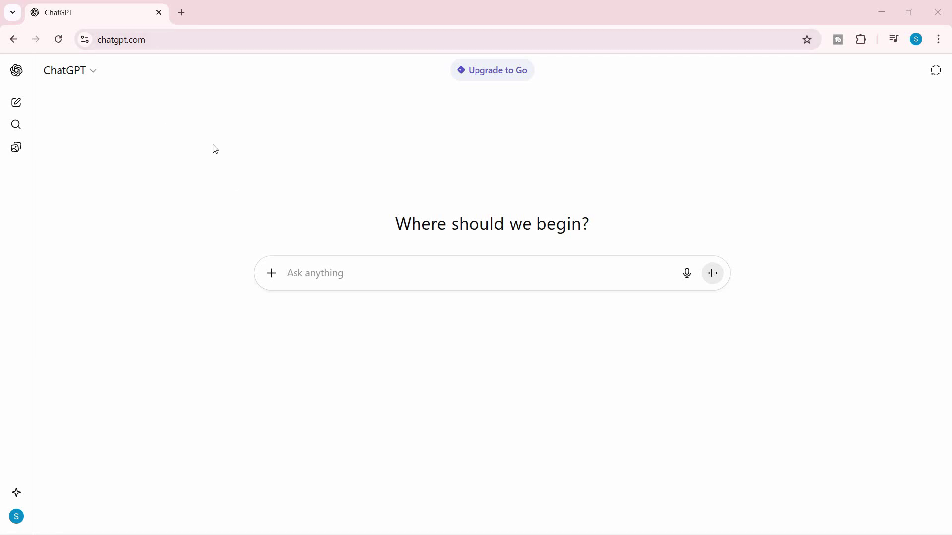
Send 'how to write a blog', stop the reply midway, start a new chat, then return to Youtube Titles
click(348, 266)
text(how to write a blog)
key(Return)
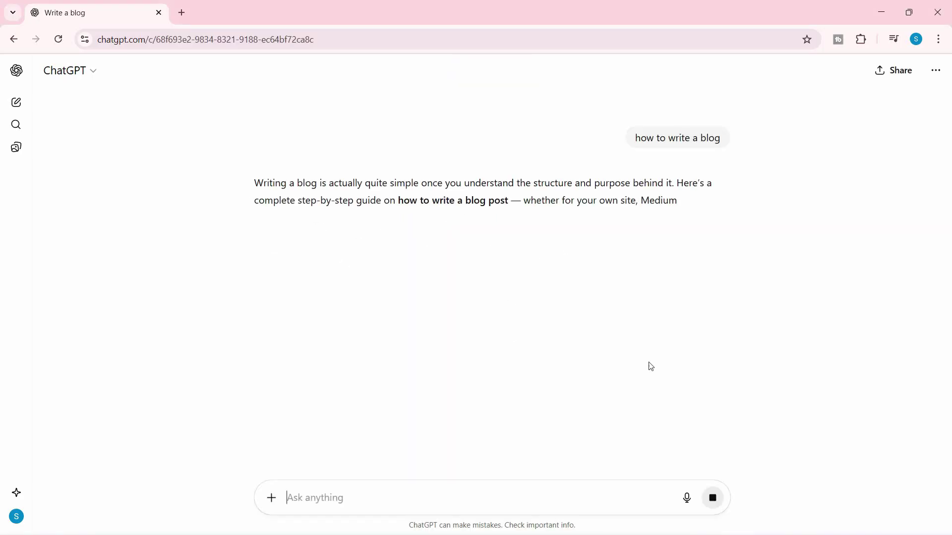
click(712, 499)
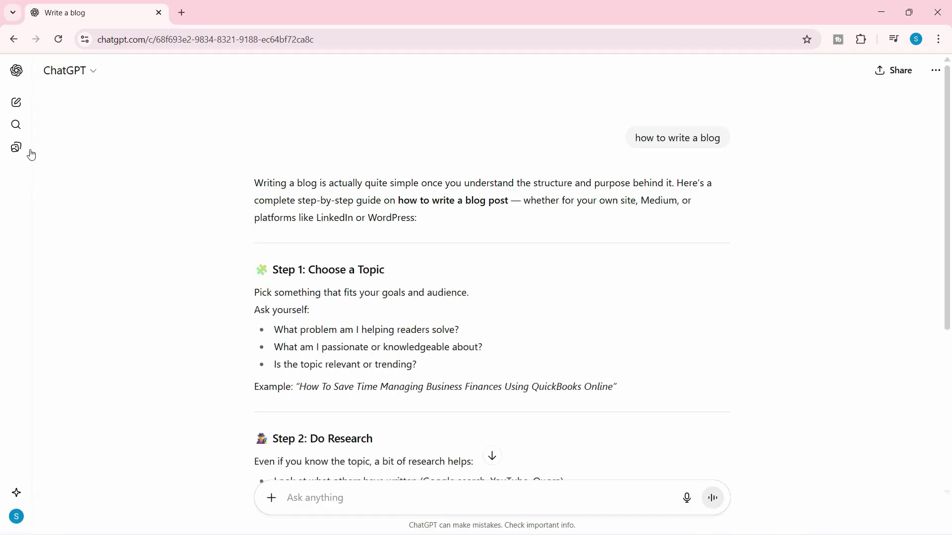
click(17, 104)
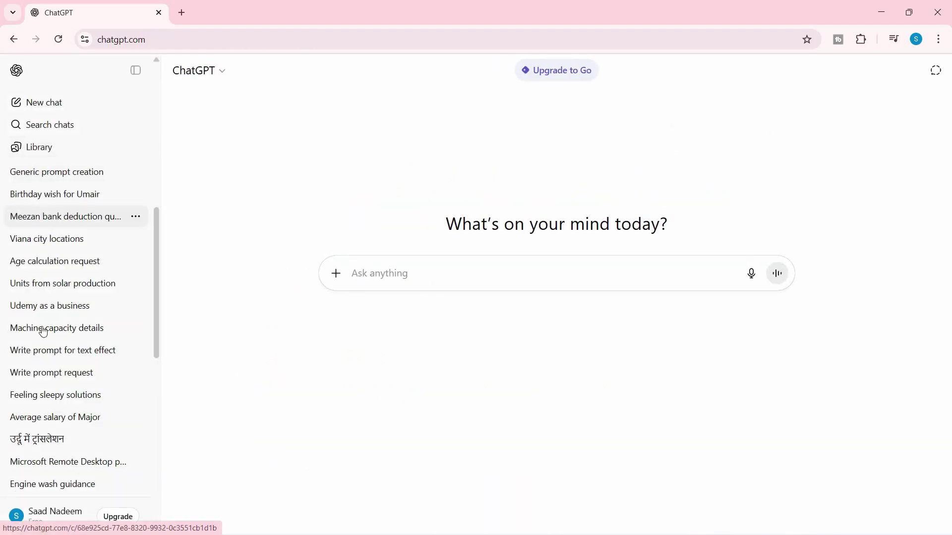
key(alt+Left)
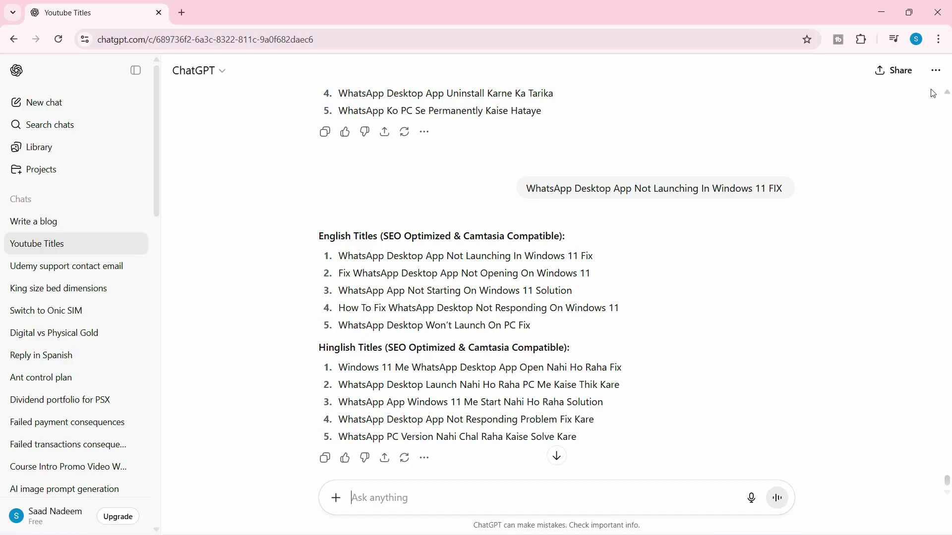
Log out of ChatGPT from the profile menu, confirm, and begin logging back in
click(935, 70)
click(45, 519)
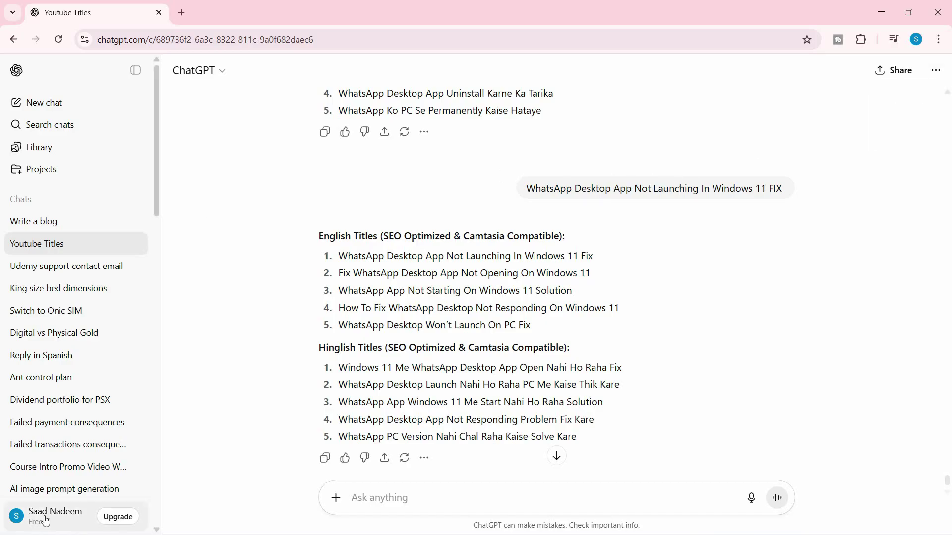
click(49, 518)
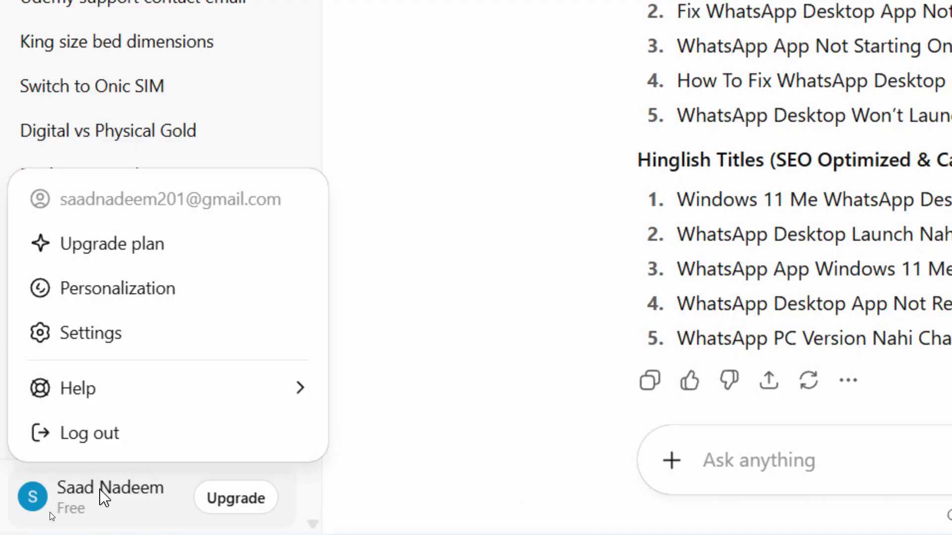
click(94, 436)
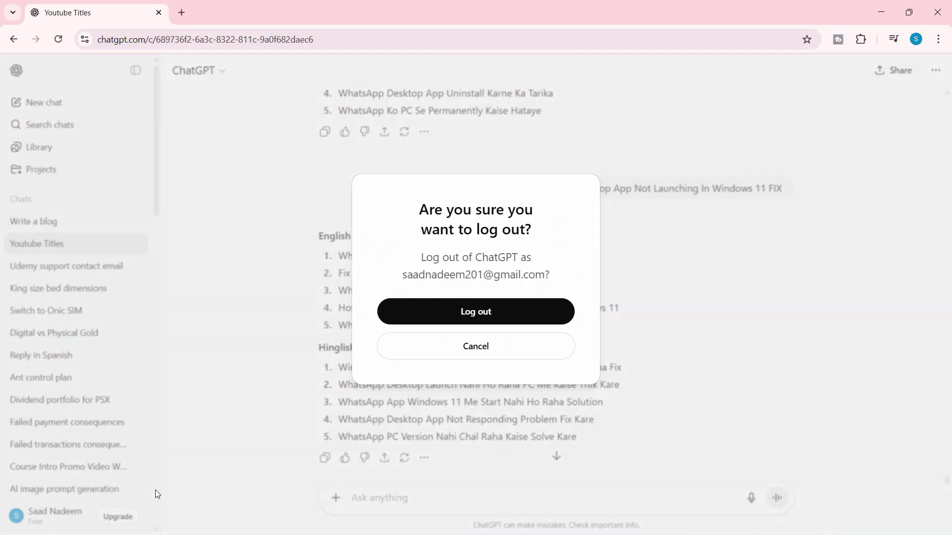
click(483, 317)
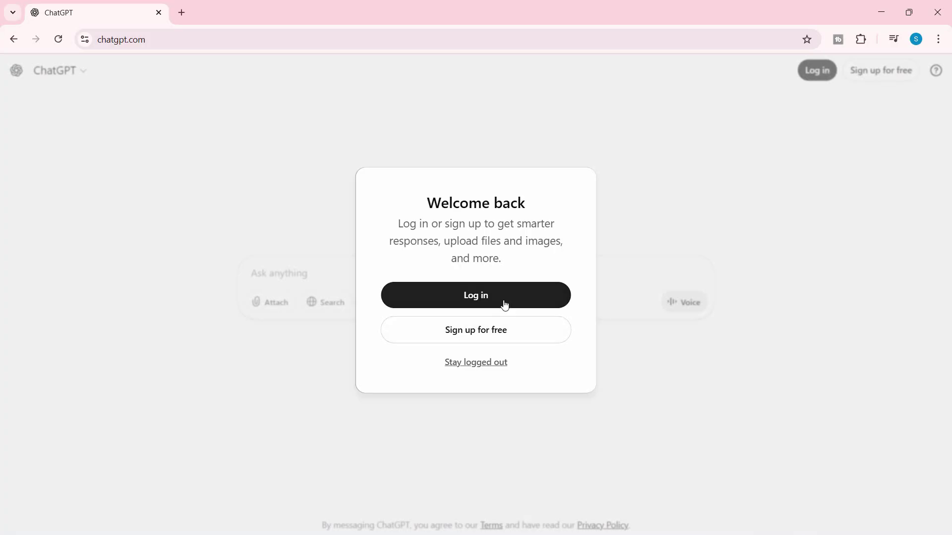
click(506, 304)
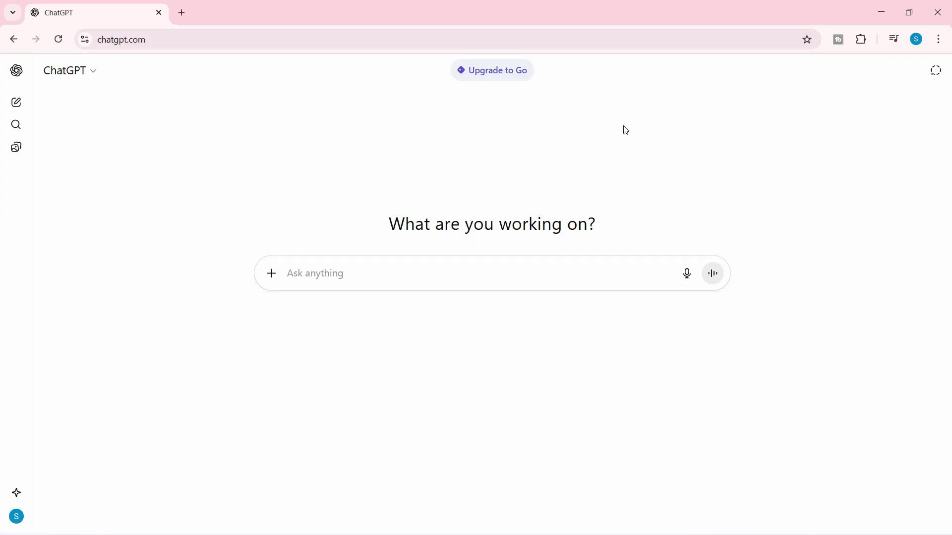
Delete Chrome's browsing history, cookies and cached files for All time, then return to the ChatGPT tab
click(939, 40)
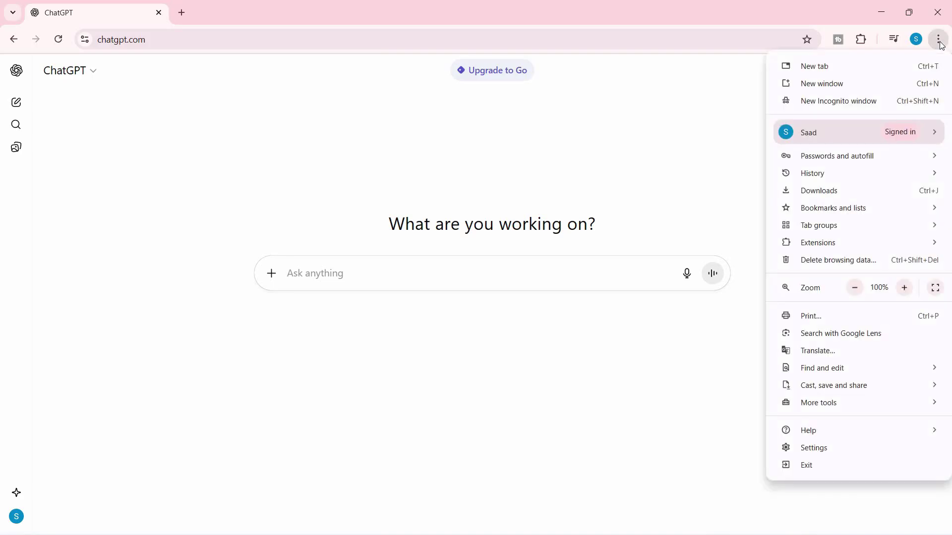
click(812, 449)
click(82, 157)
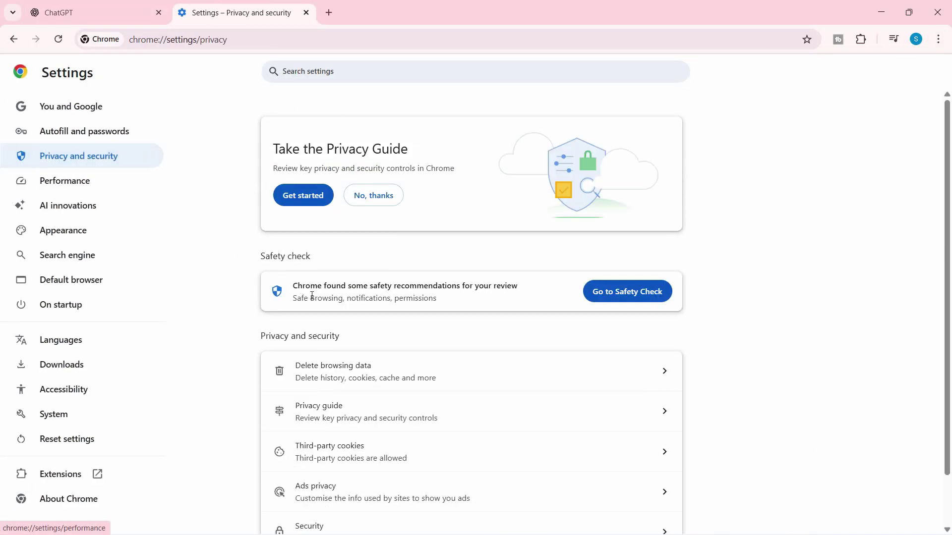
click(461, 391)
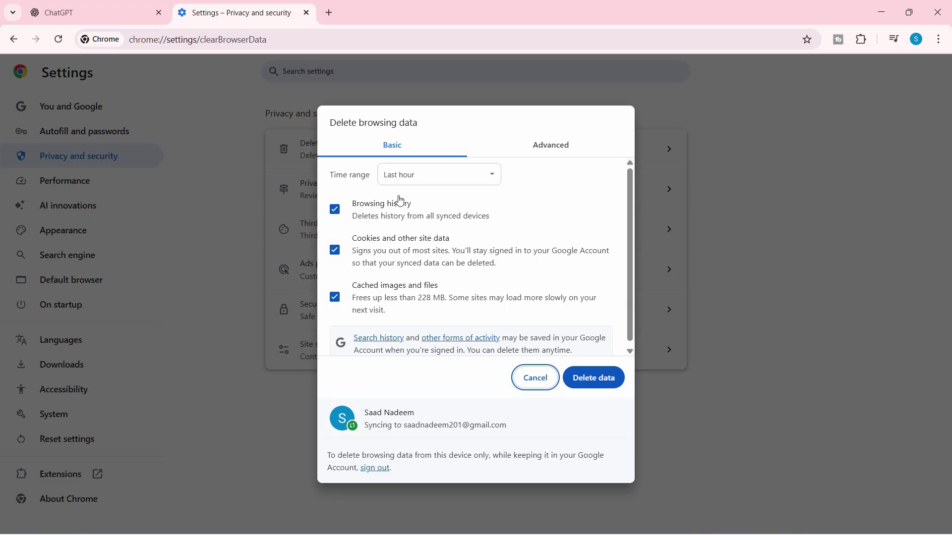
click(459, 176)
click(426, 258)
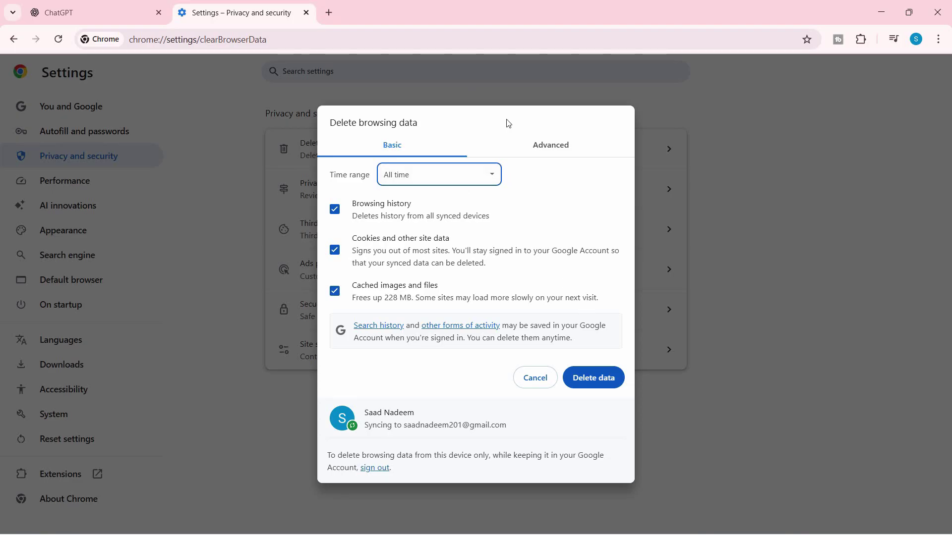
click(595, 387)
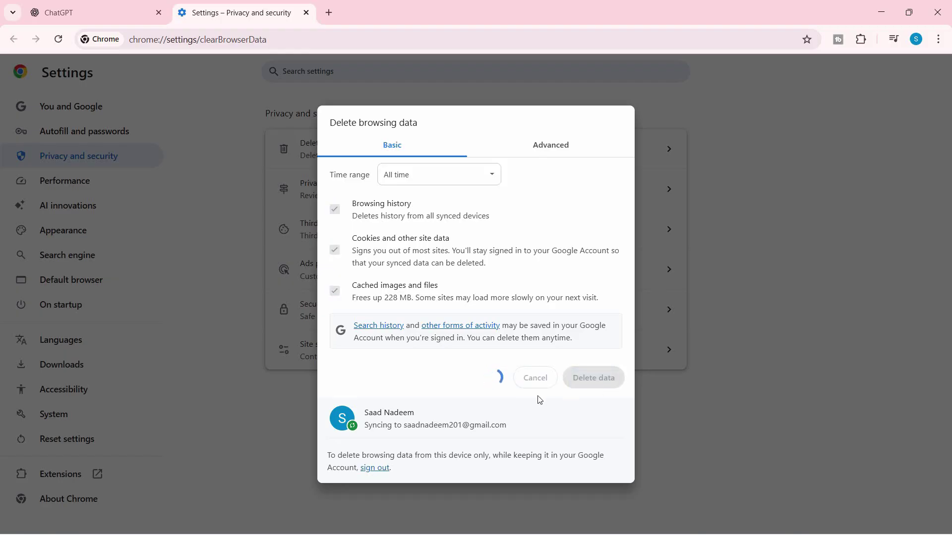
key(ctrl+shift+Tab)
Sign back into ChatGPT with the Google account and collapse the past-chats sidebar
click(817, 70)
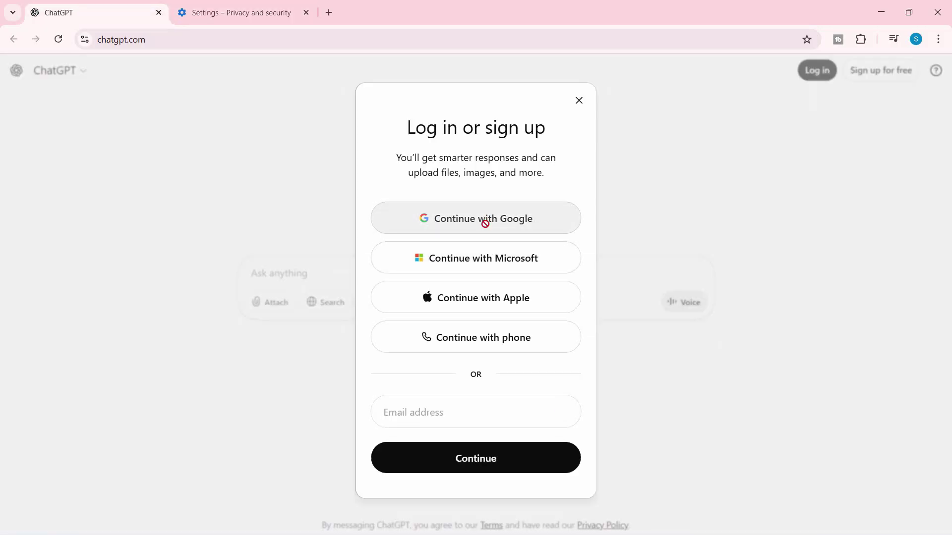
click(485, 221)
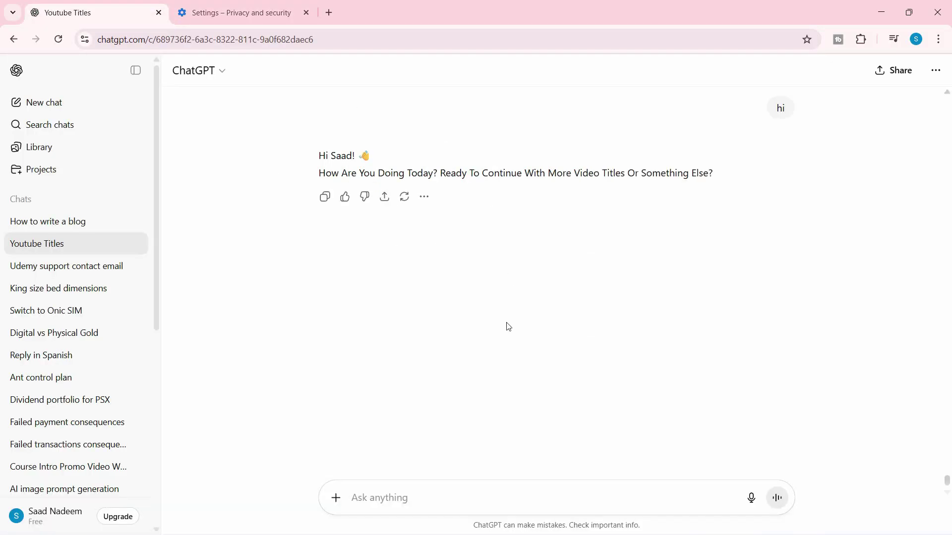
scroll(508, 327, up, 15)
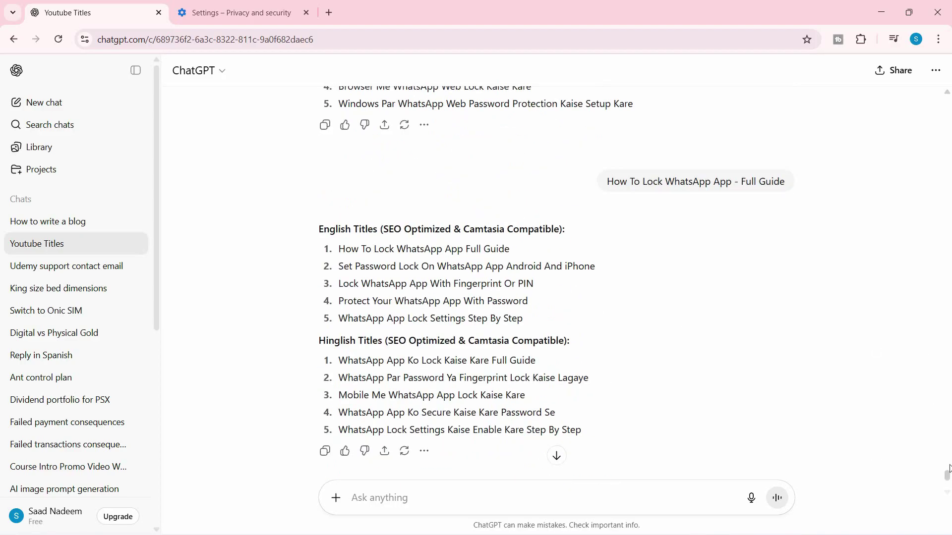
scroll(949, 468, up, 15)
click(136, 70)
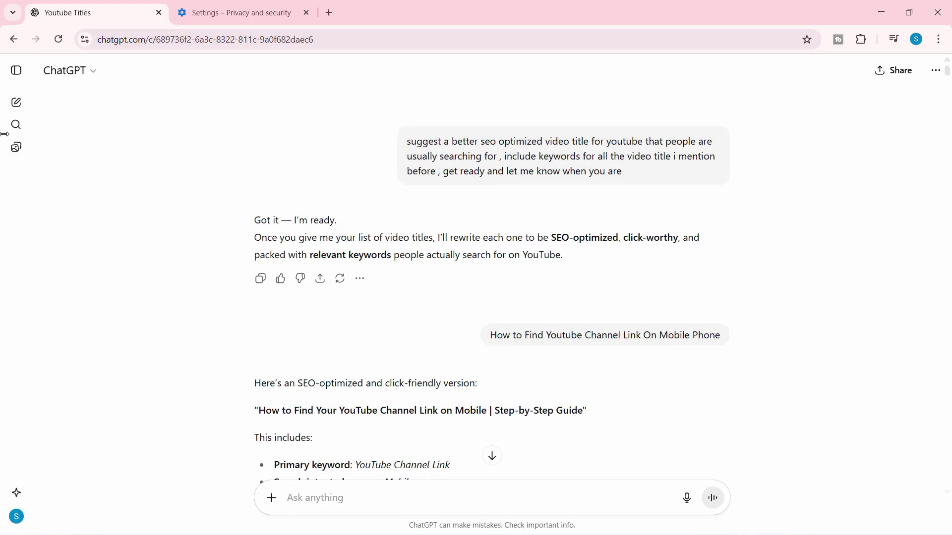
scroll(658, 219, down, 8)
scroll(649, 231, up, 8)
scroll(949, 94, down, 2)
drag(947, 72, 944, 159)
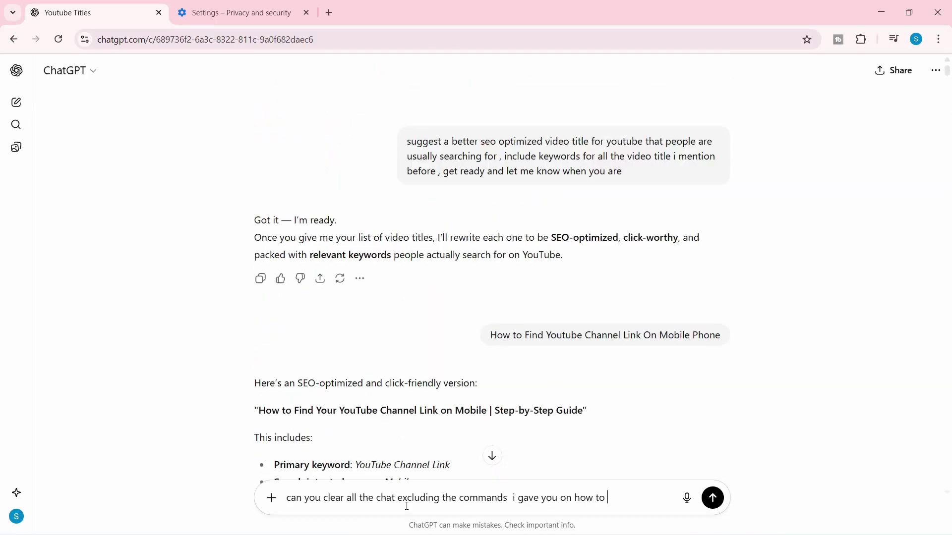
Send 'write titles' and then the pasted clear-chat request in the Youtube Titles chat
text(write titles)
click(712, 498)
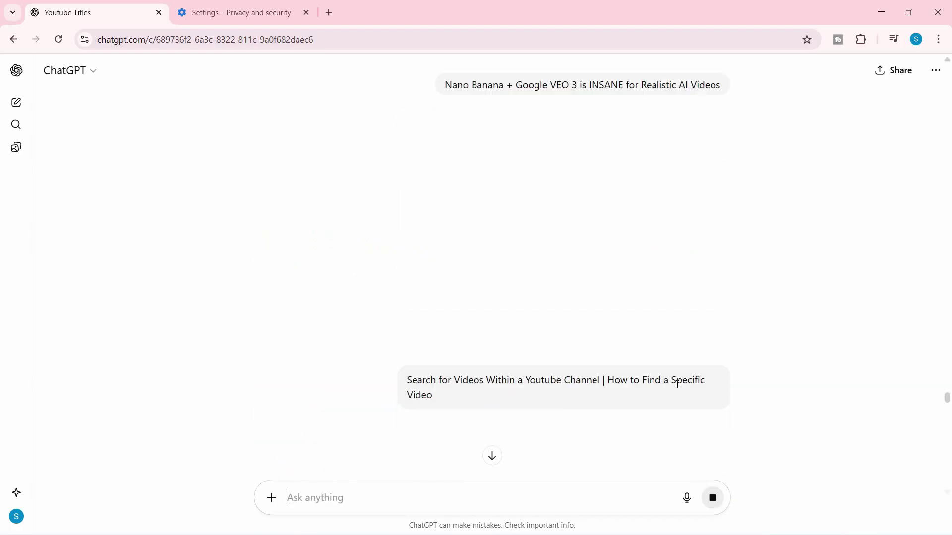
click(357, 498)
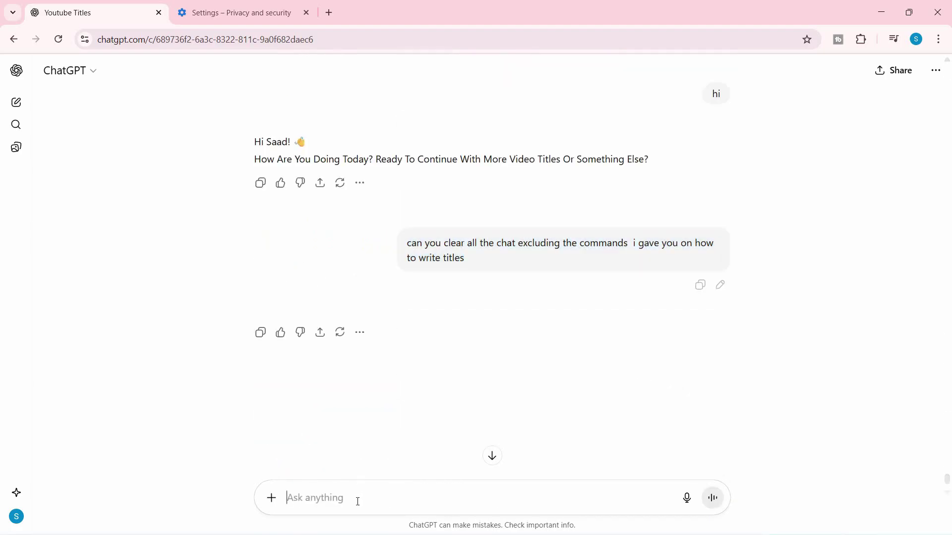
text(can you clear all the chat excluding the commands i gave you on how to write titles)
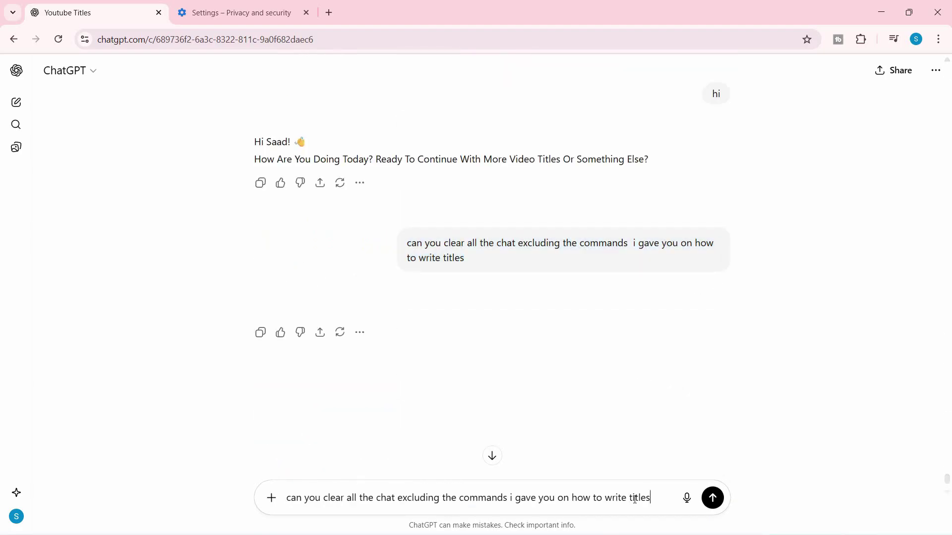
click(717, 502)
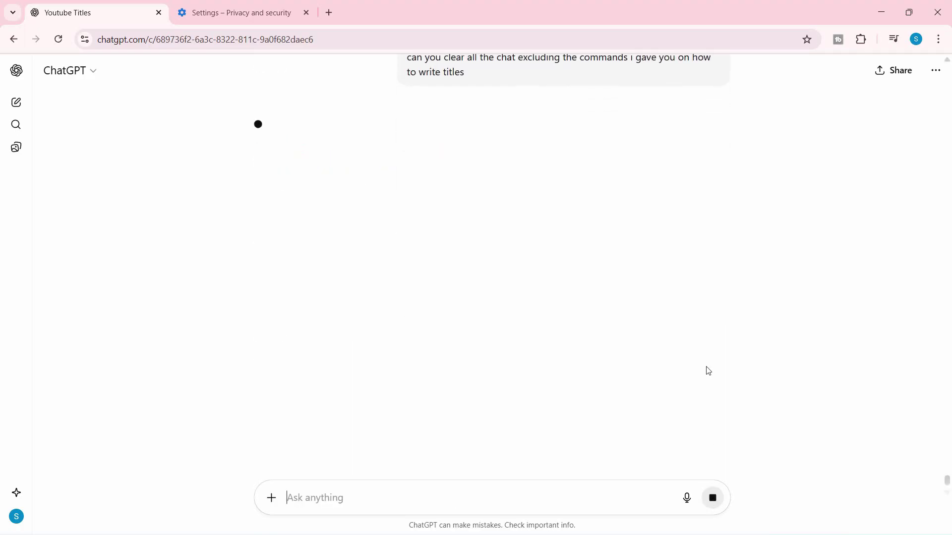
Select the entire Title Writing Rules reply
scroll(300, 215, up, 8)
scroll(623, 228, down, 4)
scroll(512, 156, up, 3)
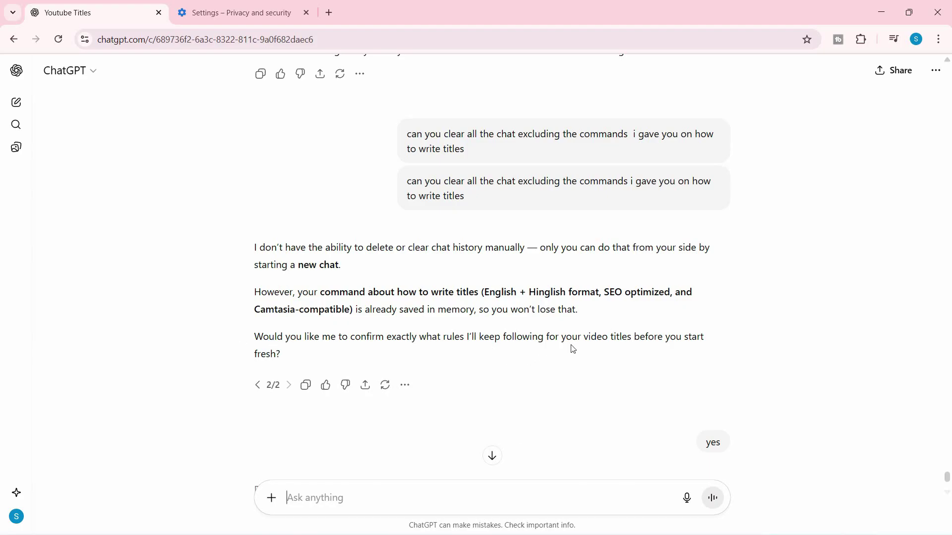
scroll(698, 353, down, 5)
scroll(362, 255, up, 1)
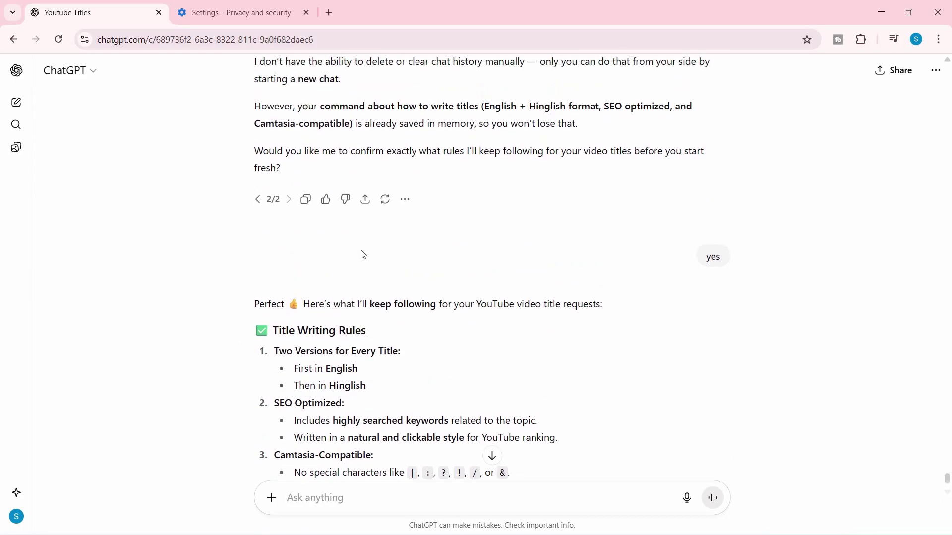
scroll(307, 224, down, 4)
scroll(248, 181, up, 1)
drag(256, 174, 780, 440)
Paste the copied title rules into a new chat and send them
click(16, 102)
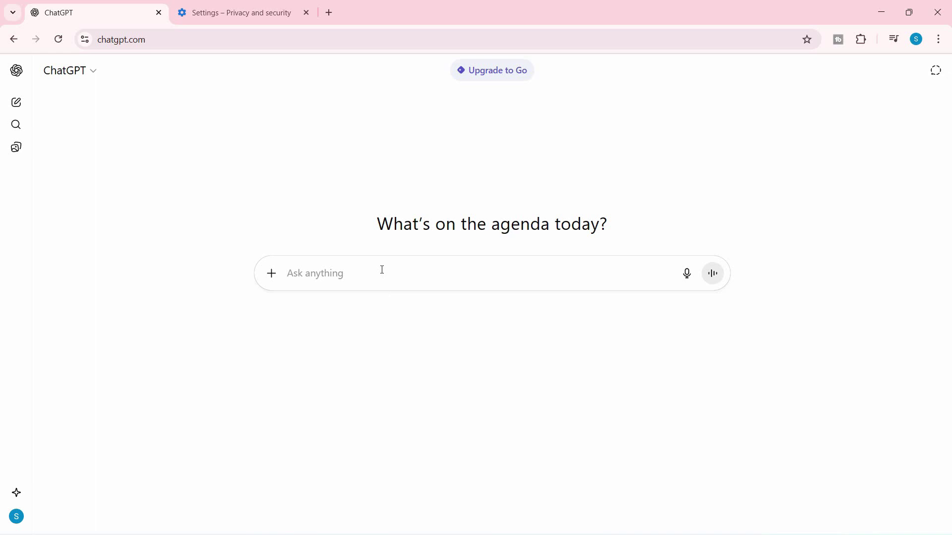
key(ctrl+v)
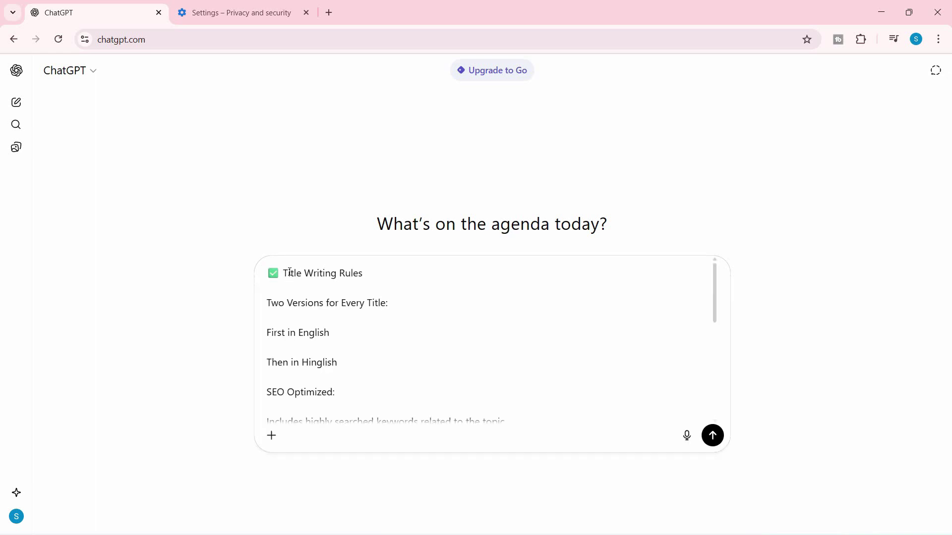
key(Return)
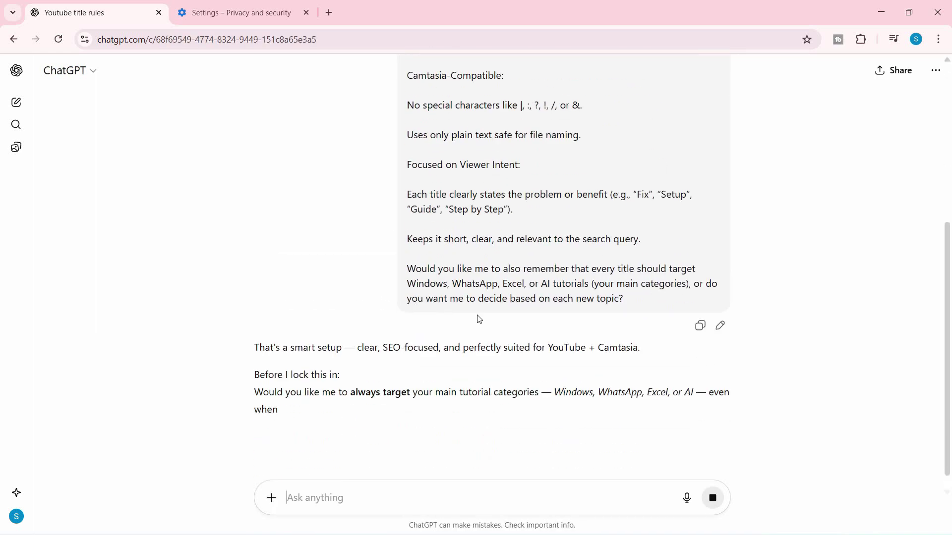
Delete the old Youtube Titles conversation from the chat list
click(16, 102)
click(16, 70)
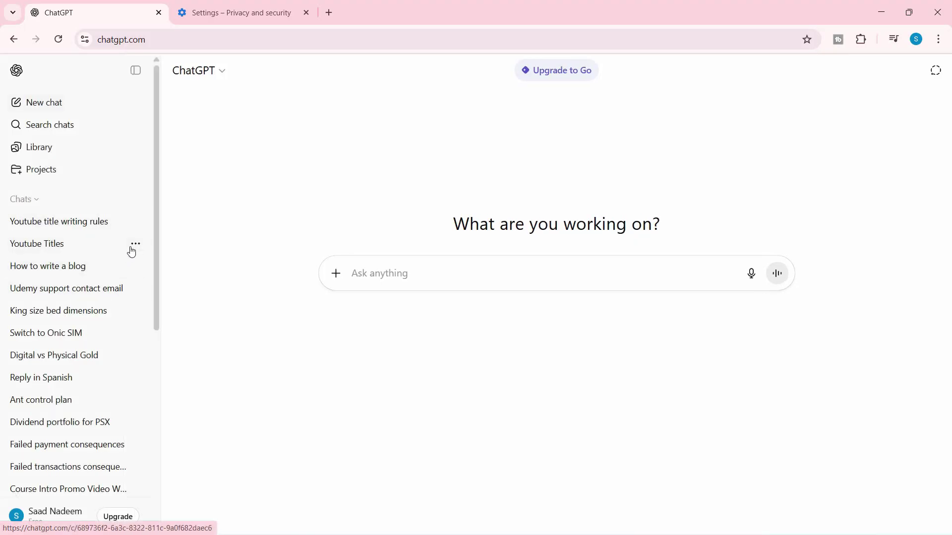
click(133, 249)
click(157, 345)
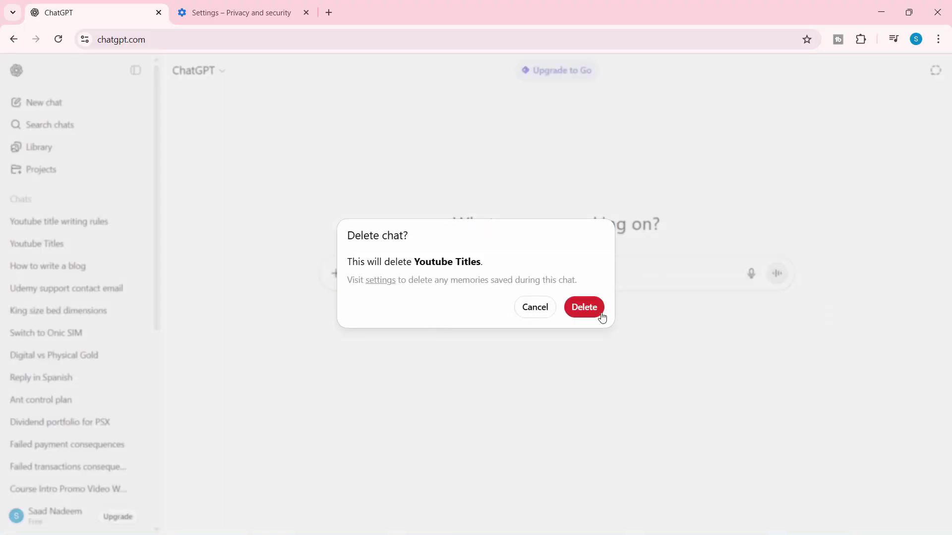
click(602, 317)
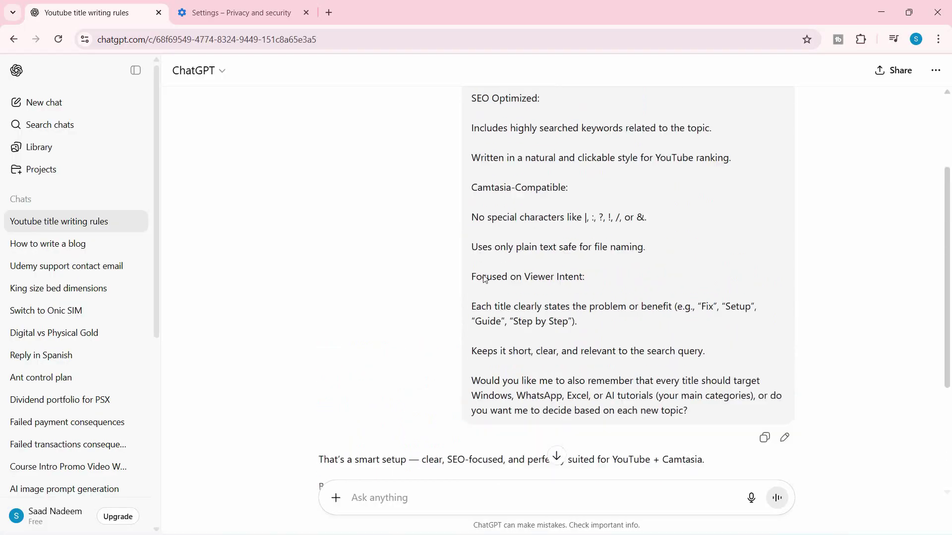
Send the pasted WhatsApp fingerprint video title for title suggestions
scroll(484, 279, down, 4)
text(How To Lock WhatsApp App With a Fingerprint - Full Guide)
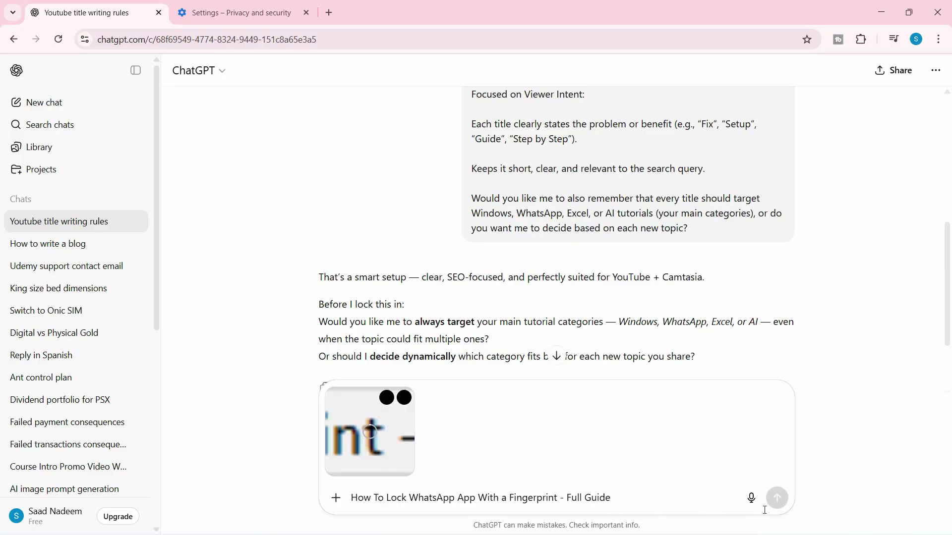
click(777, 498)
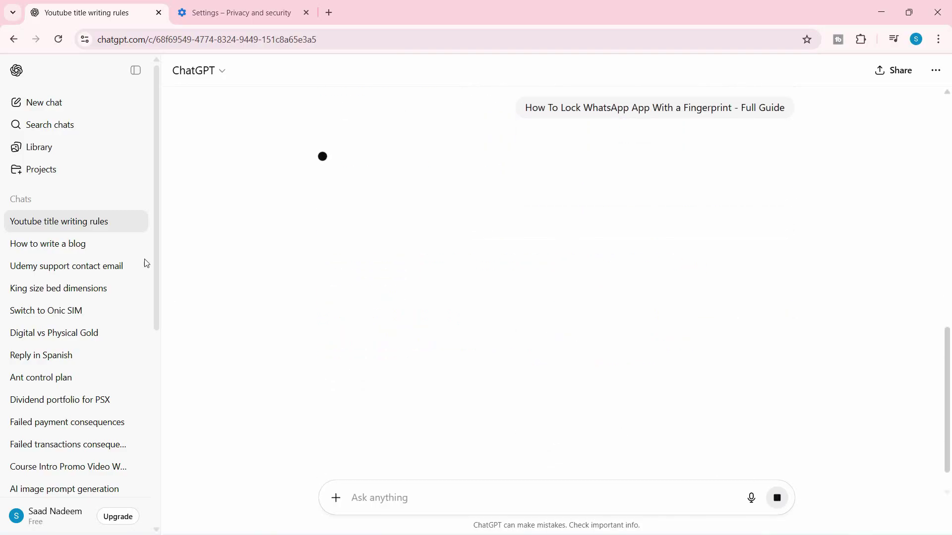
click(135, 70)
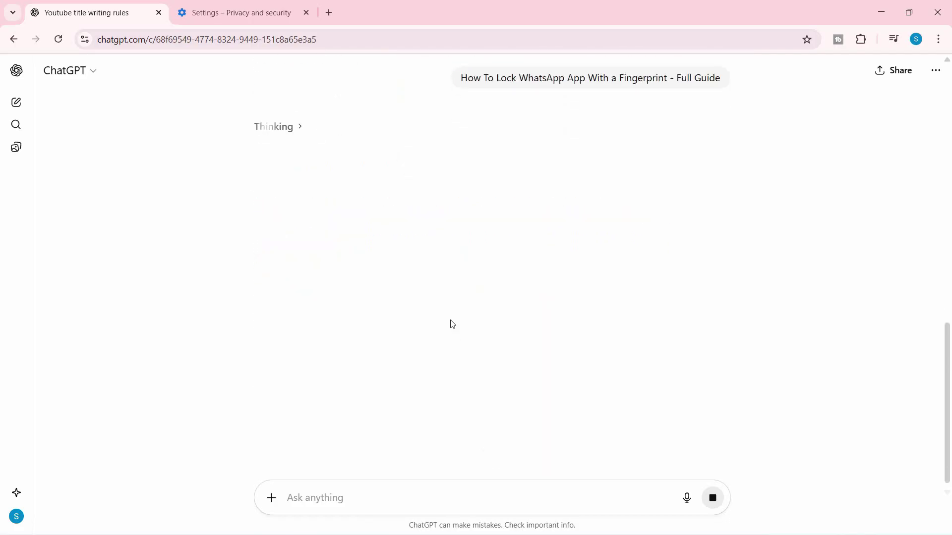
Ask 'write 5 youtube seo optimized titles for each' and review the English and Hinglish titles
click(388, 494)
text(write 5 youtube seo optimized t)
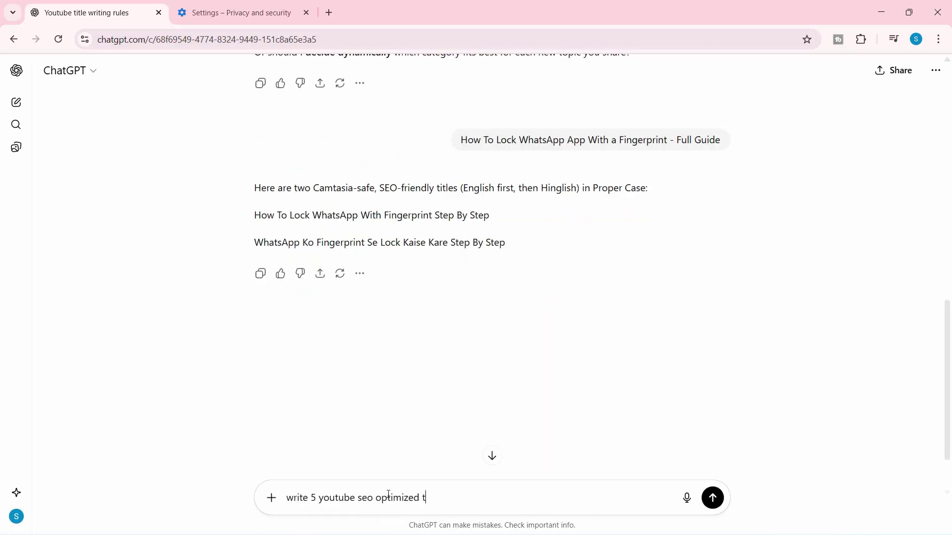
text(itles for each)
key(Return)
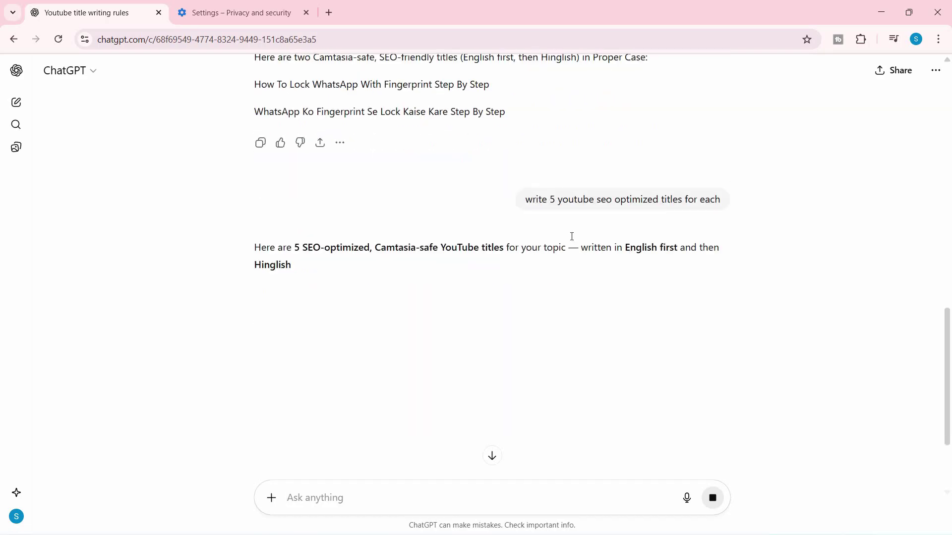
scroll(332, 143, up, 1)
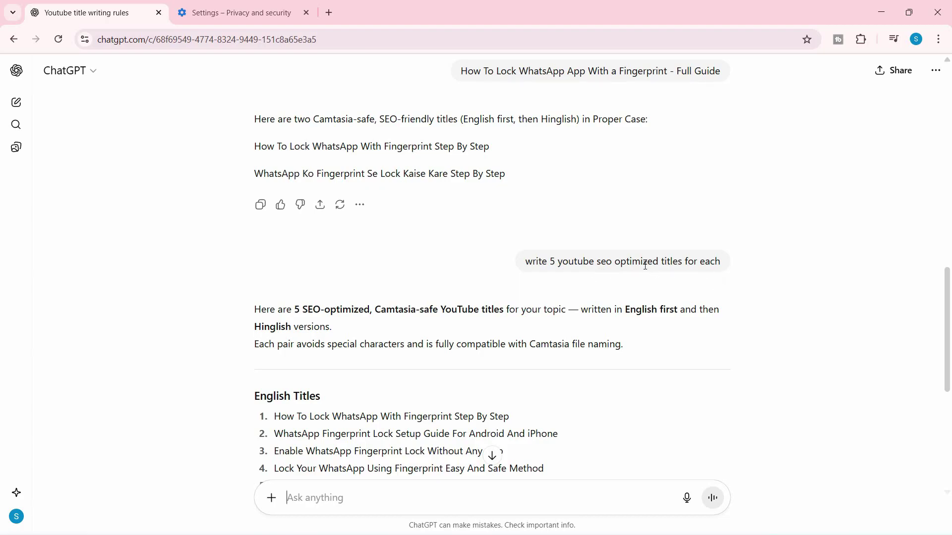
scroll(623, 340, down, 5)
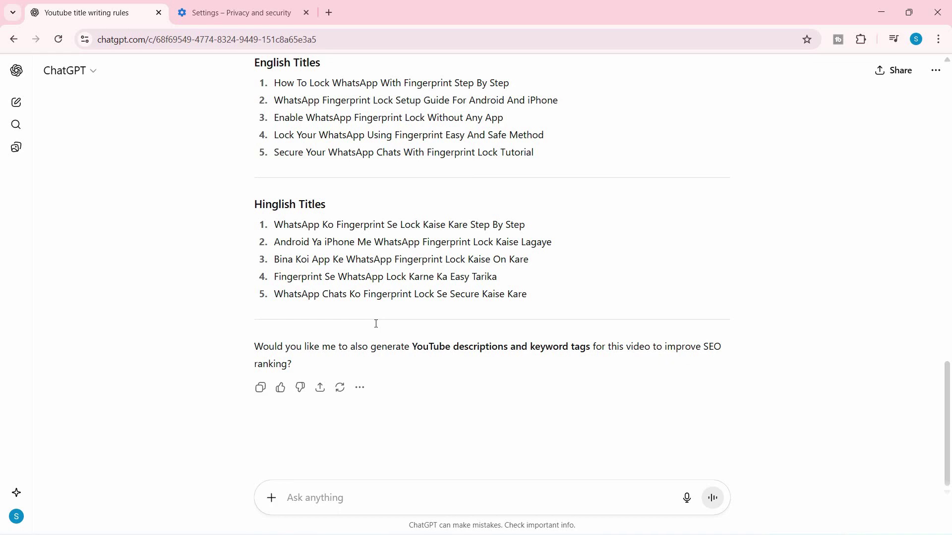
scroll(376, 324, up, 2)
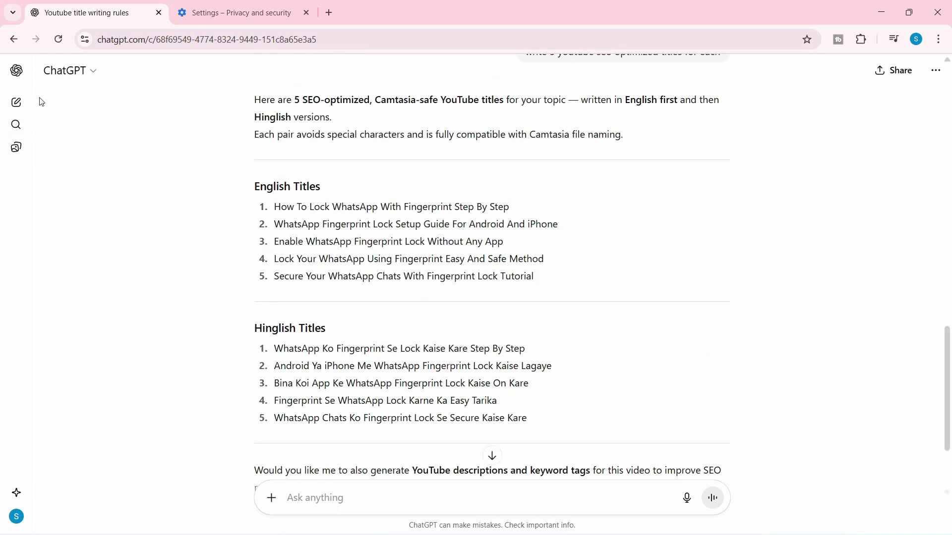
In a new tab, search Google for 'chatgpt server status' using the autocomplete suggestion
click(329, 12)
text(goo)
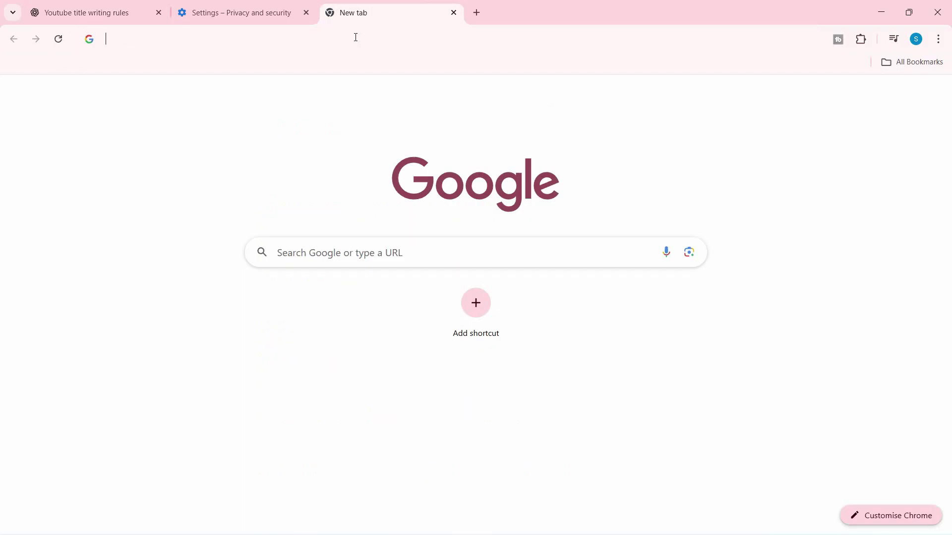
key(Return)
double_click(137, 86)
key(BackSpace)
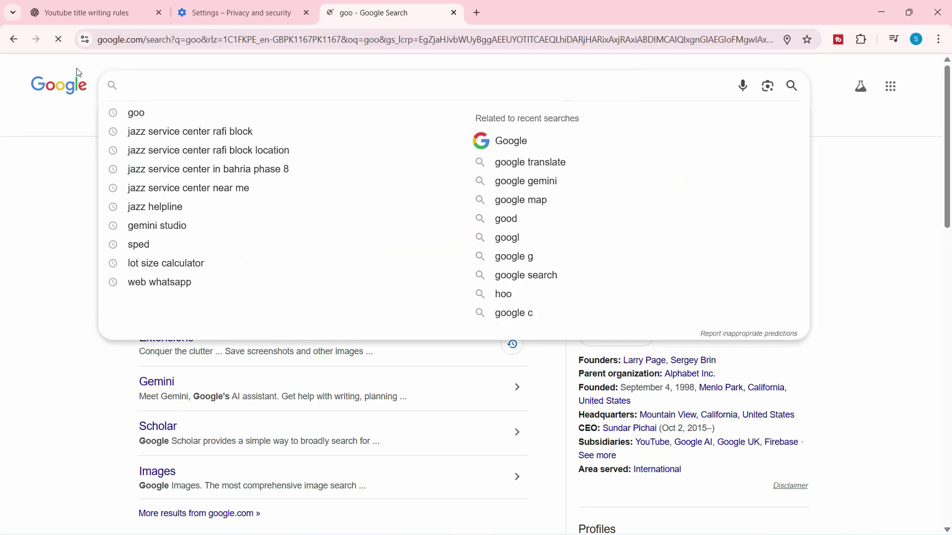
text(chatgpt ser)
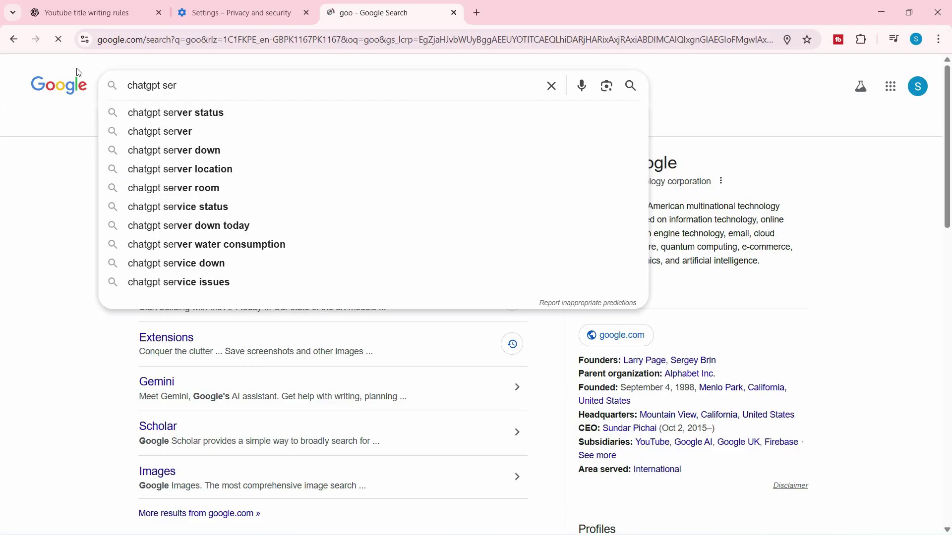
key(Down)
key(Return)
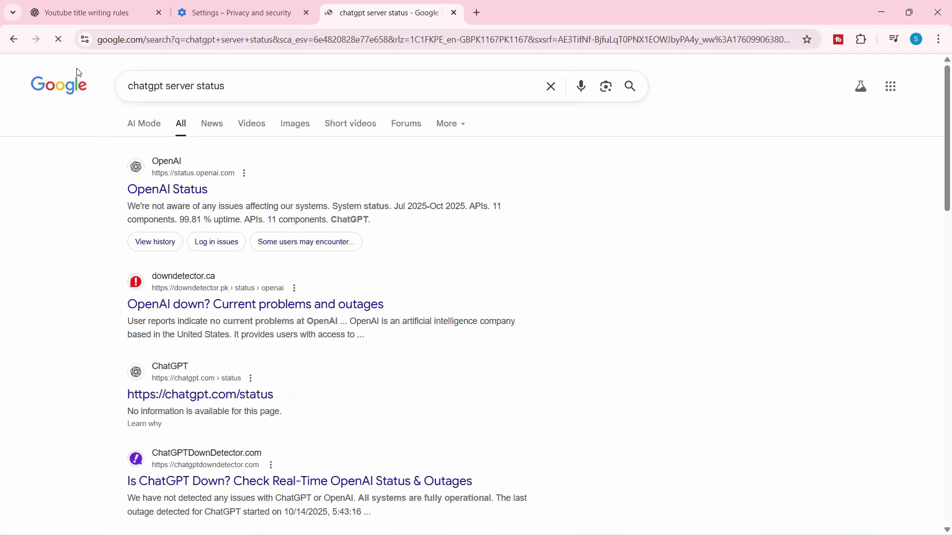
Open the OpenAI Status result and verify all systems, including ChatGPT, are operational
click(171, 190)
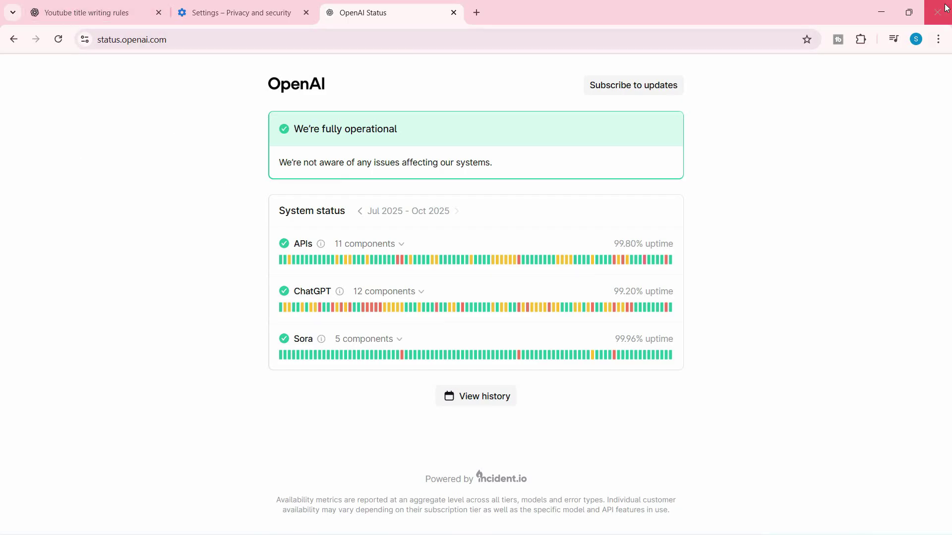
click(939, 41)
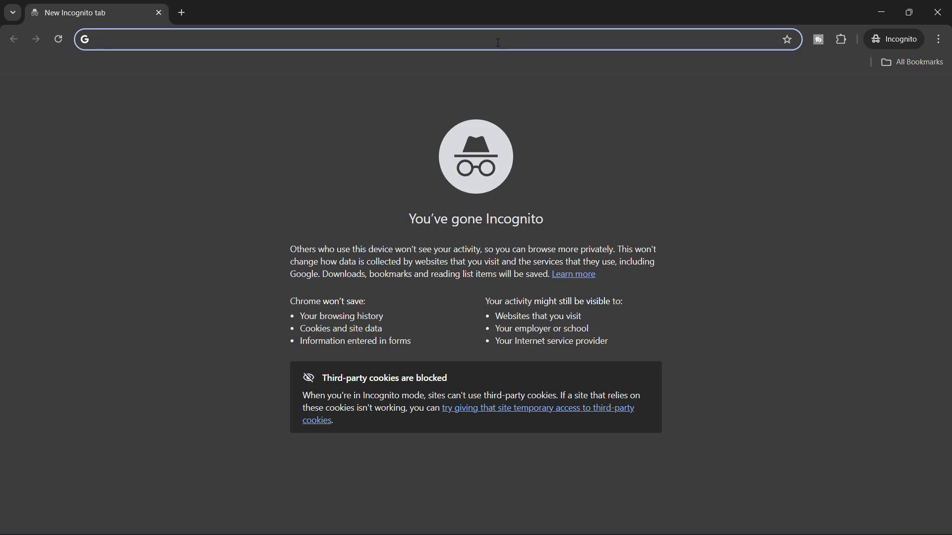
Load chatgpt.com from the incognito window's address bar
text(chat)
key(Return)
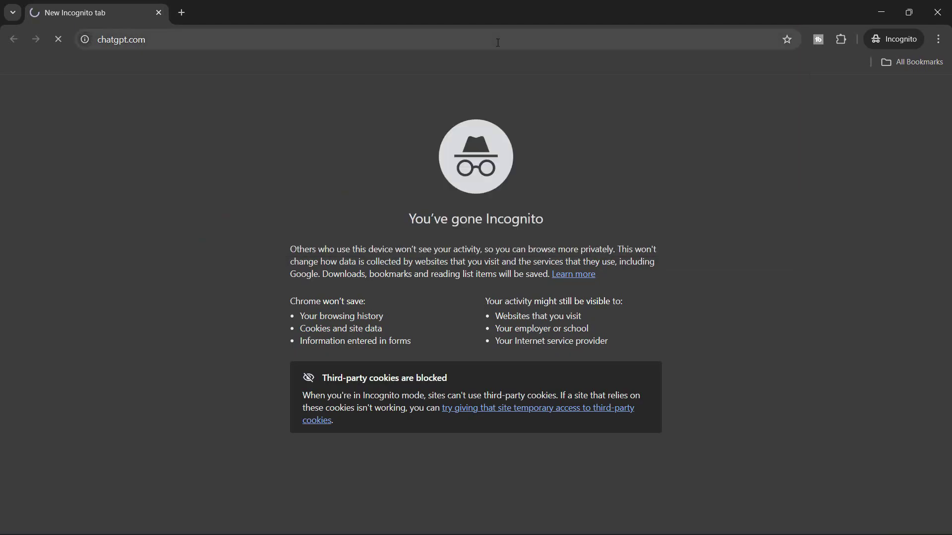